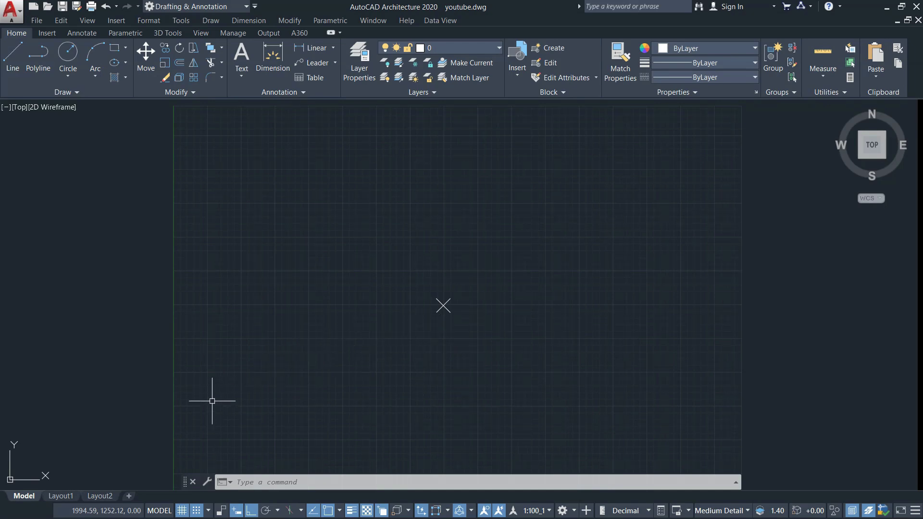
Close the Command Line window, confirming the closure, and display it again.
click(191, 482)
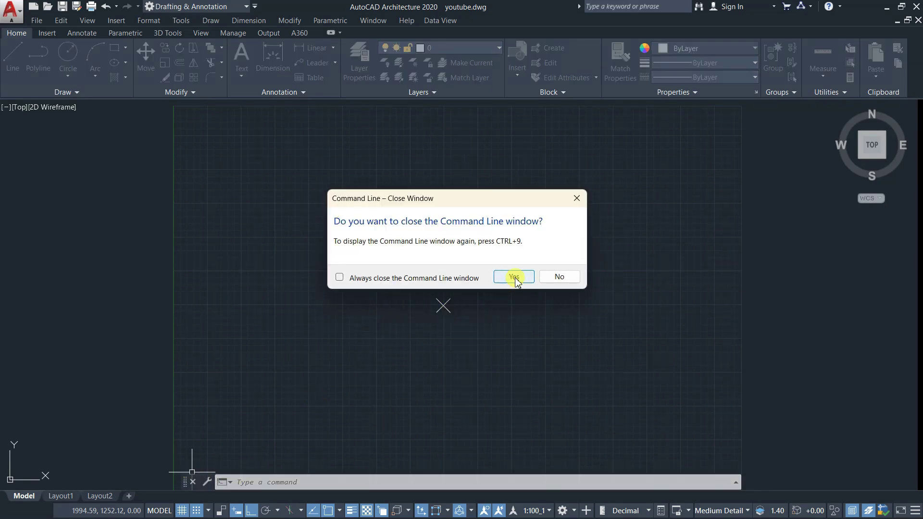
click(513, 275)
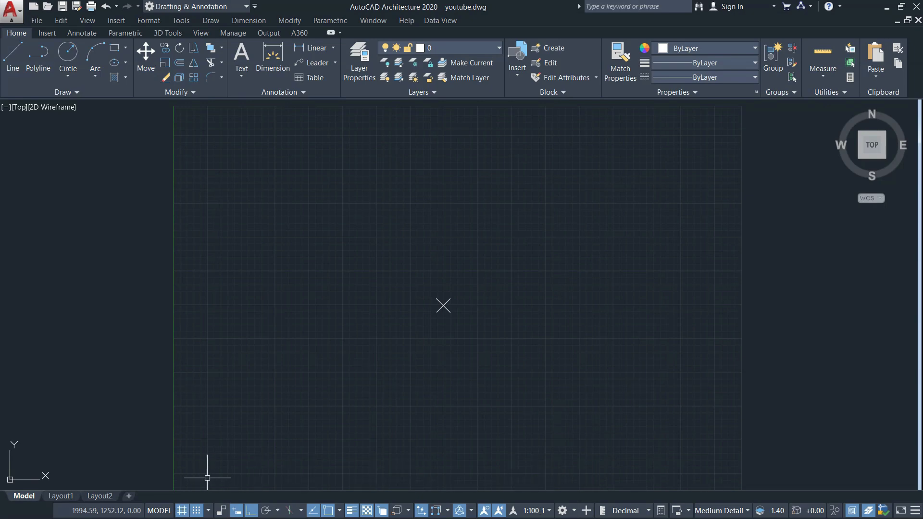
key(ctrl+9)
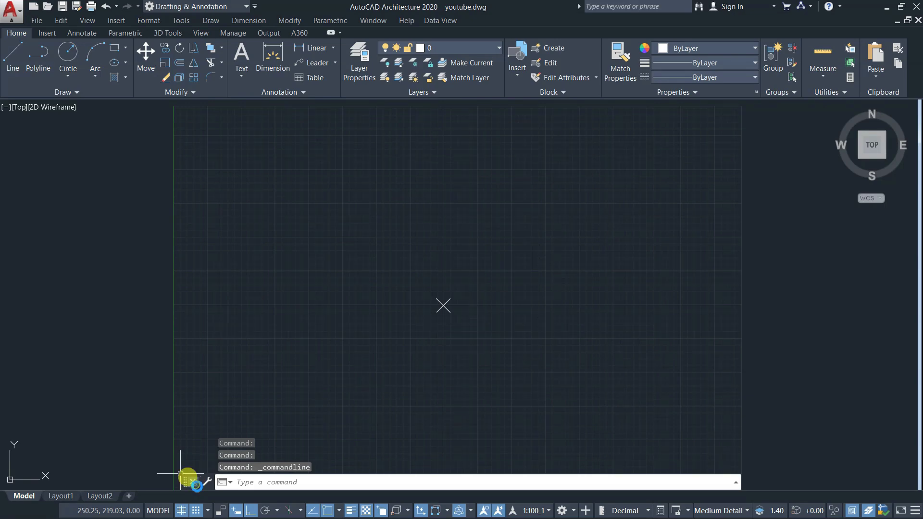
Close the Command Line window and restore it by entering the COMMANDLINE command in the AutoCAD Text Window.
click(193, 482)
click(510, 276)
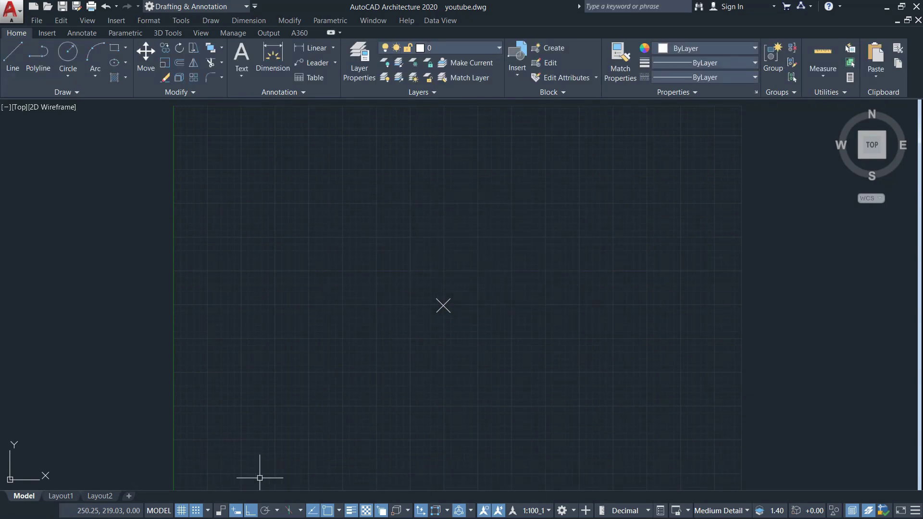
key(F2)
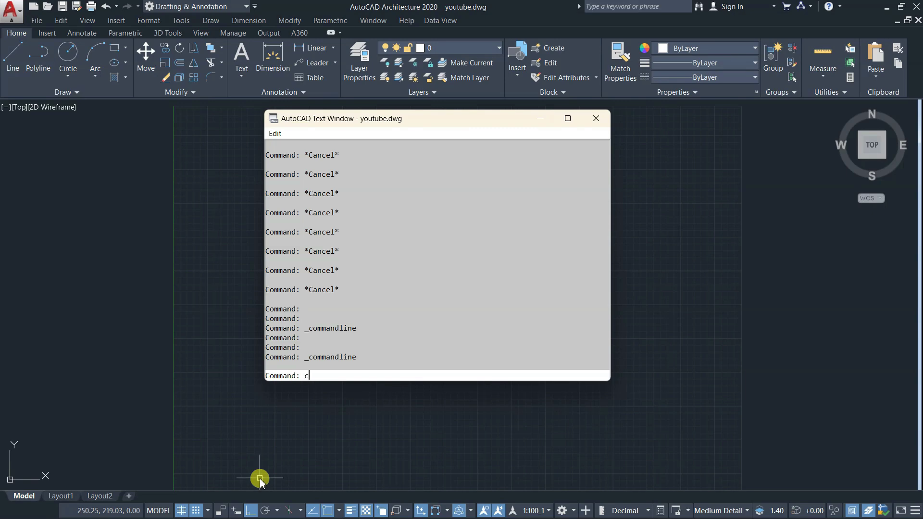
text(comm)
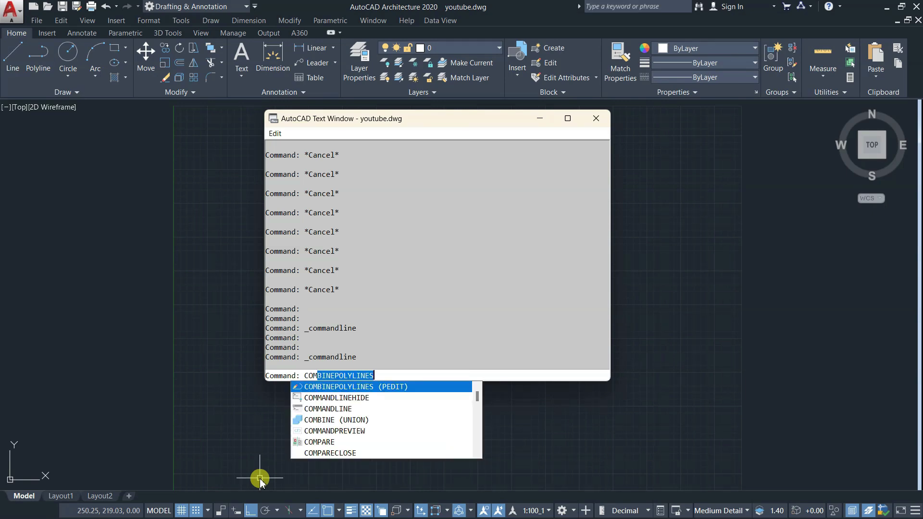
text(ANDLINE)
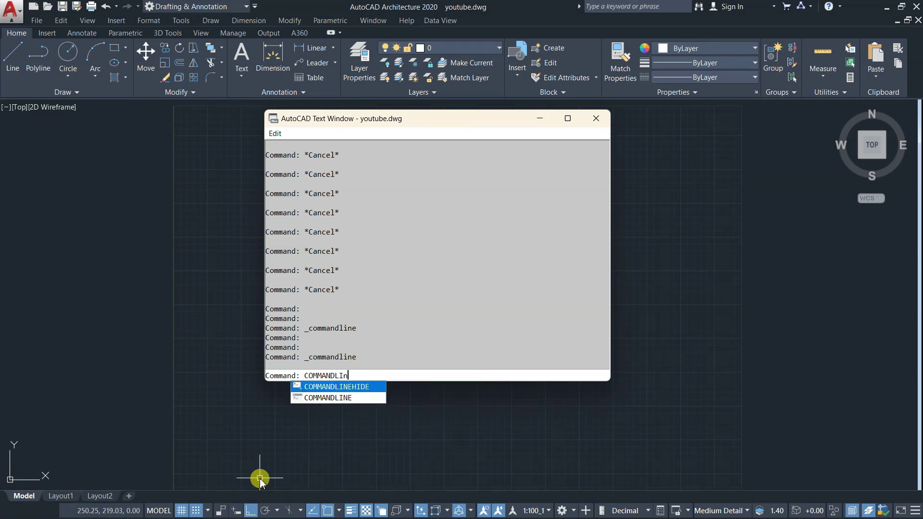
key(Return)
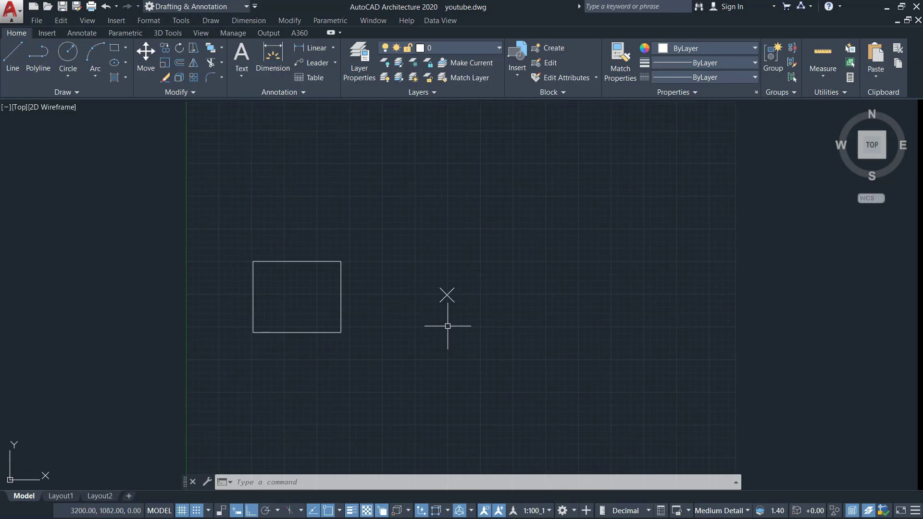
Toggle object snap off and back on.
click(329, 511)
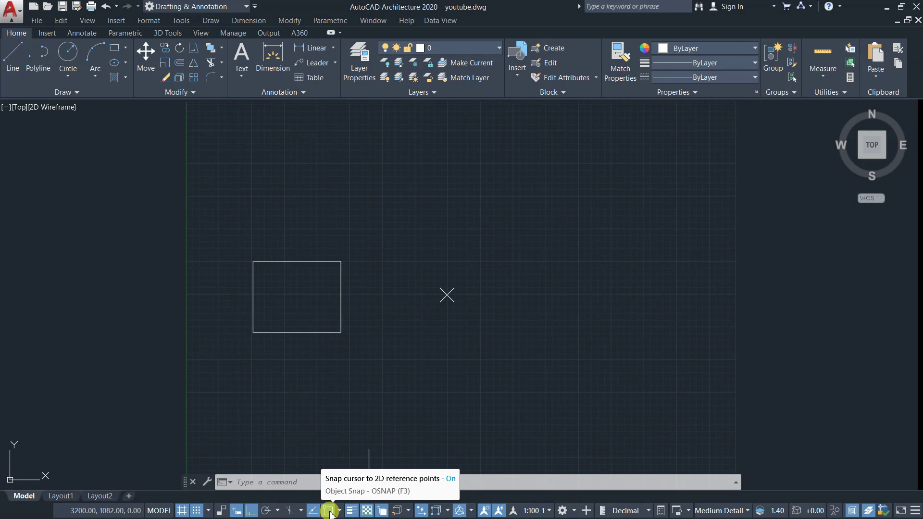
click(329, 512)
click(329, 511)
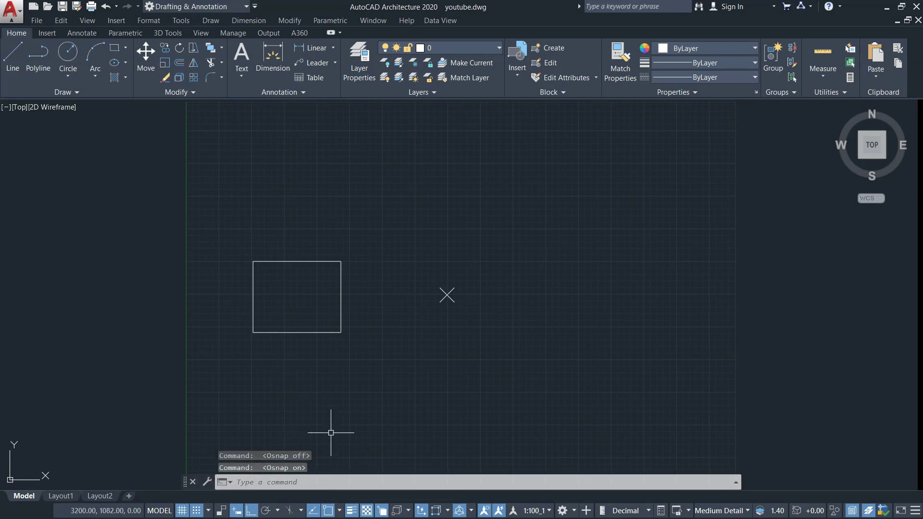
Review the Object Snap settings in Drafting Settings and the quick list of available snap modes.
text(os)
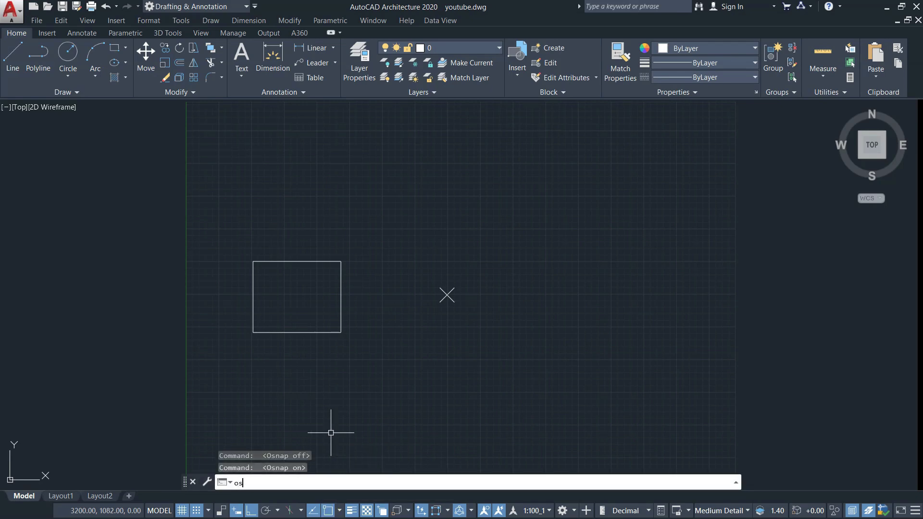
key(Return)
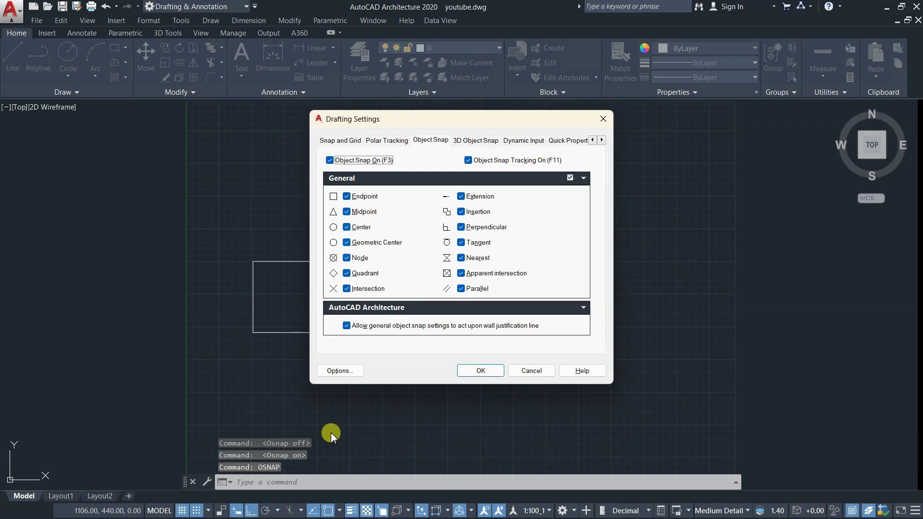
click(330, 160)
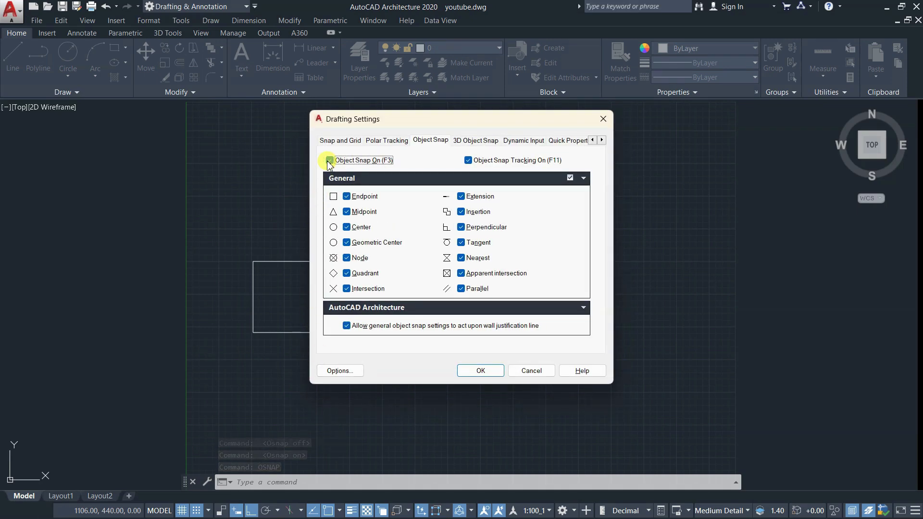
click(481, 371)
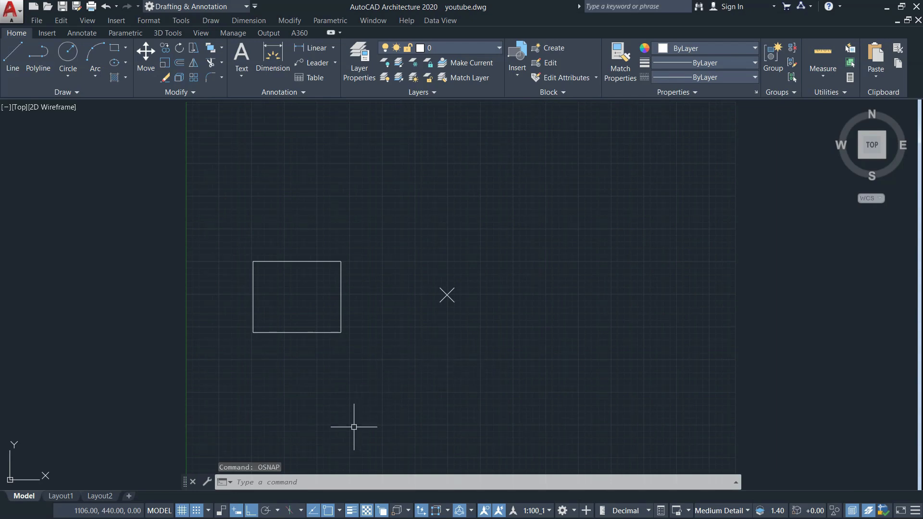
click(340, 512)
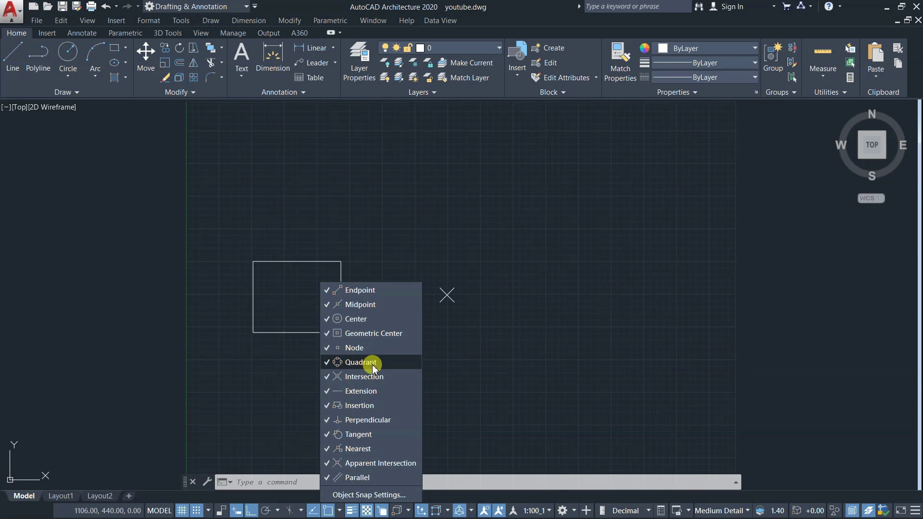
click(446, 364)
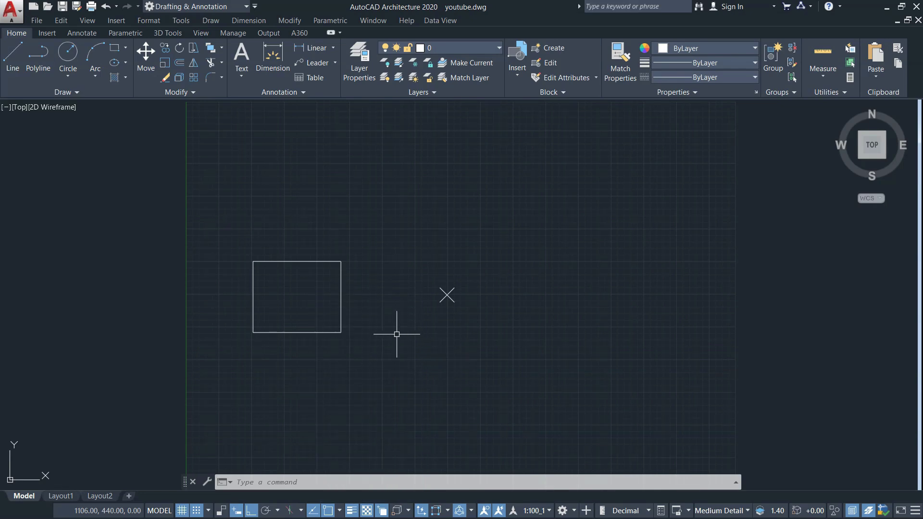
Draw a closed rectangle 600 wide and 500 high with the Line command, just beyond the X-shaped point marker.
text(l)
key(Return)
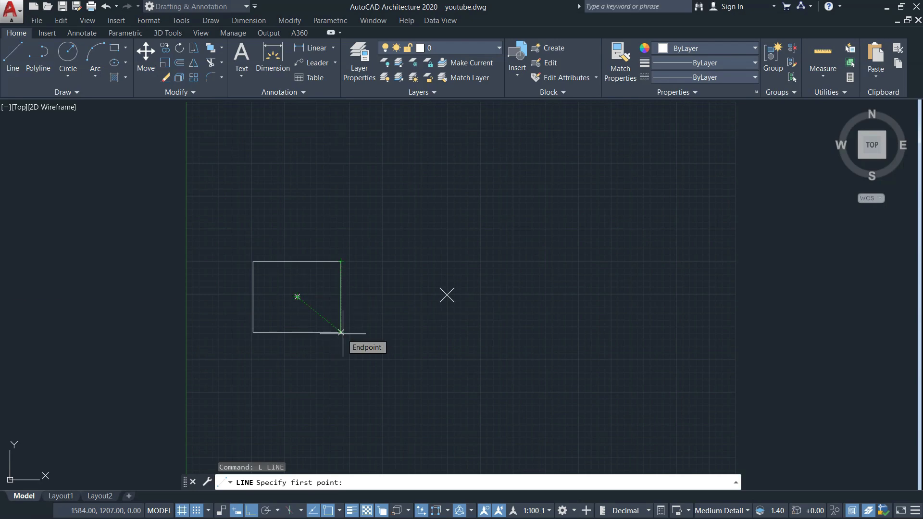
text(l)
key(Return)
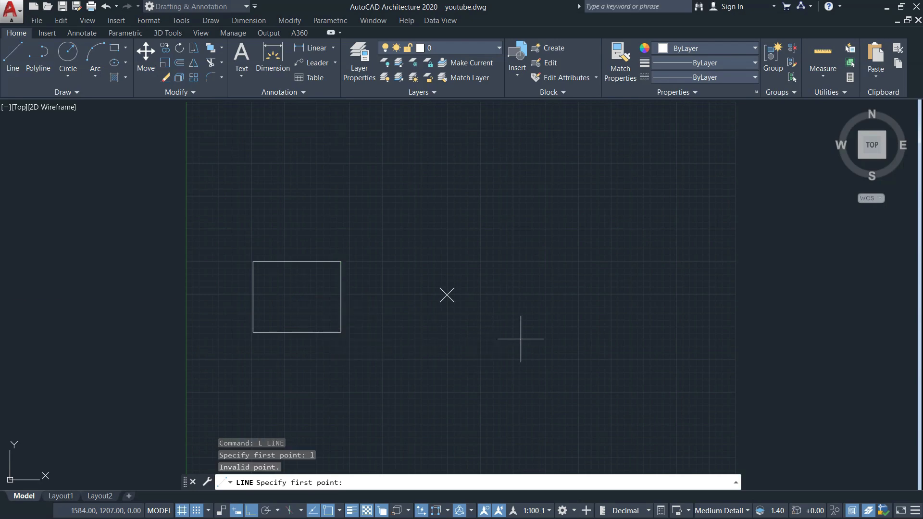
click(481, 329)
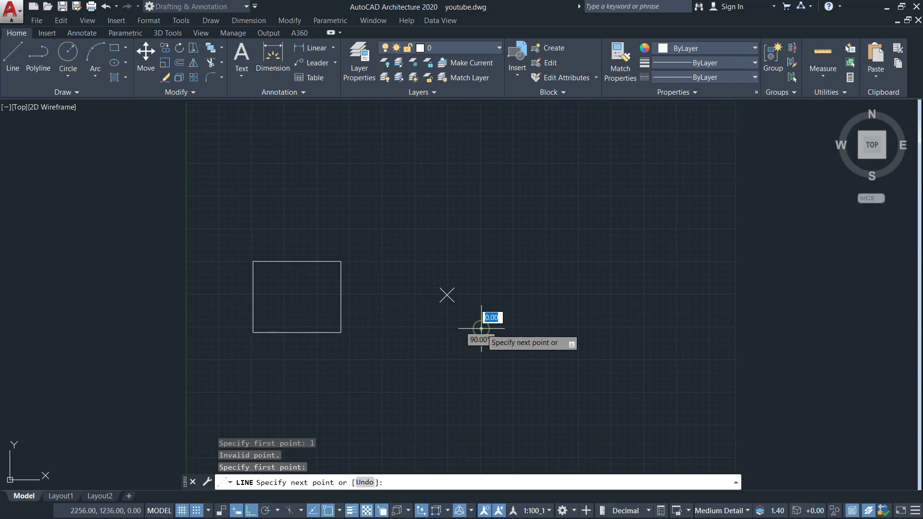
text(600)
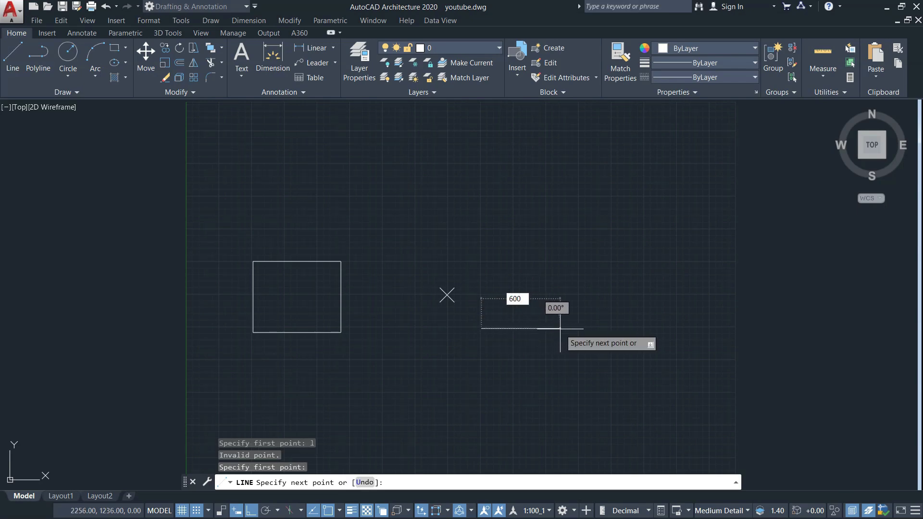
key(Return)
text(500)
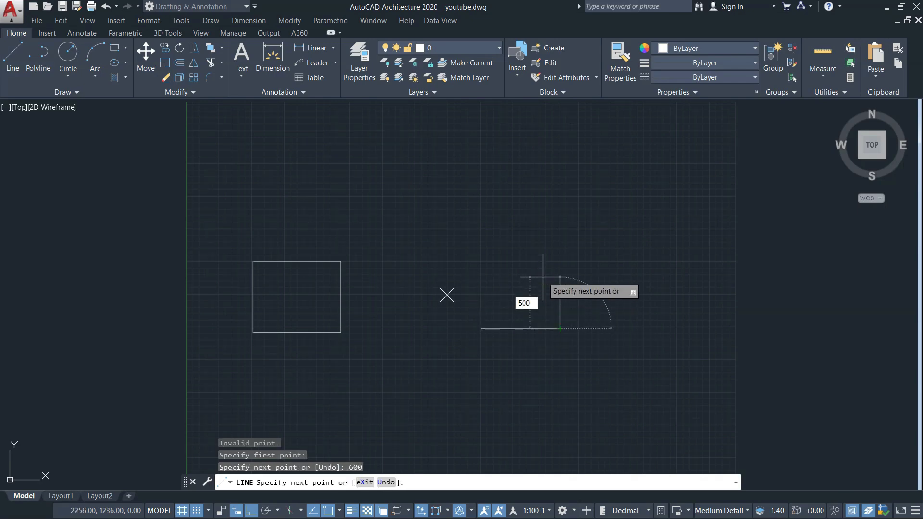
key(Return)
text(600)
key(Return)
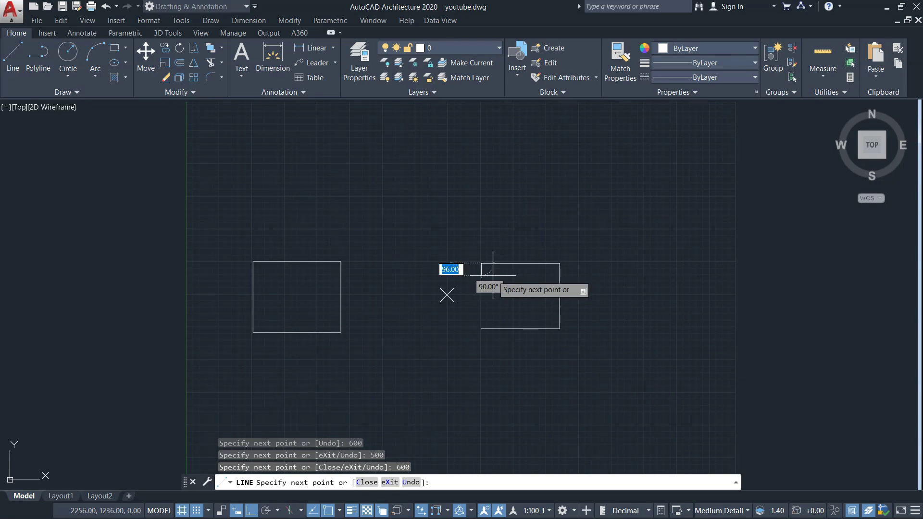
click(481, 328)
key(Escape)
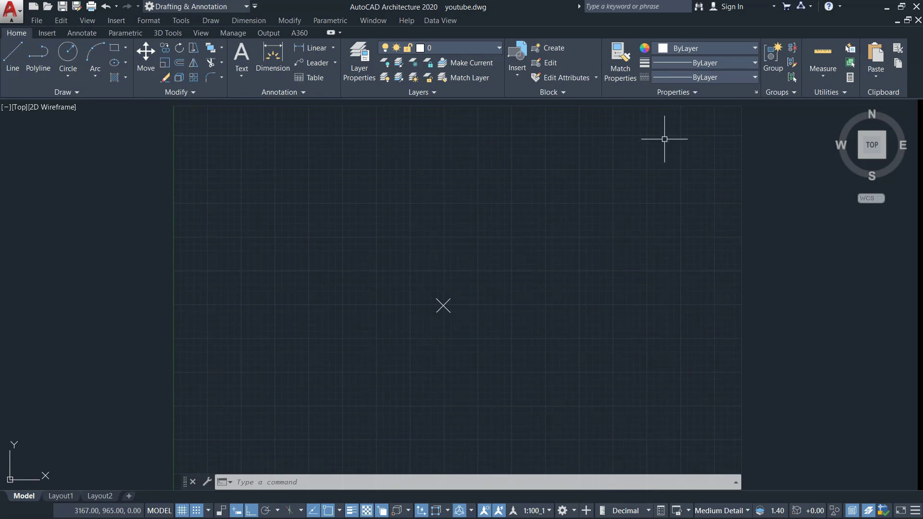
Toggle the drawing grid display off and back on.
click(182, 511)
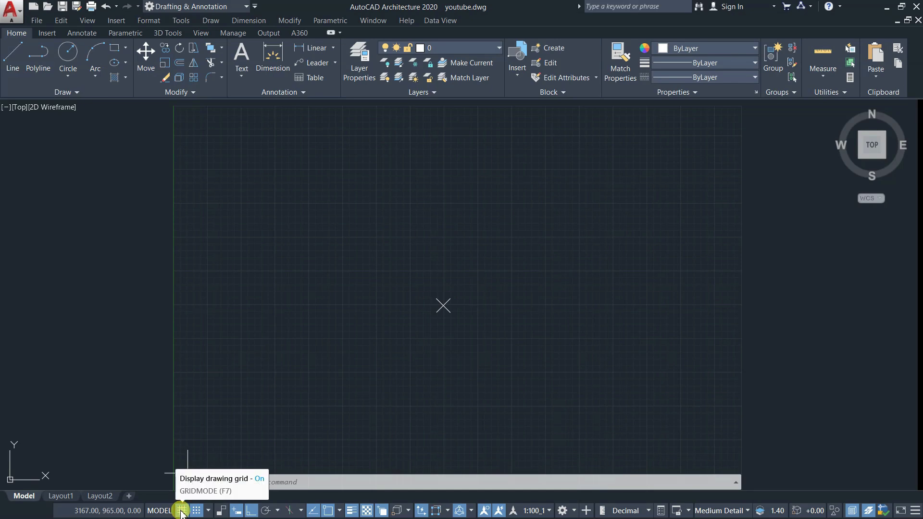
click(181, 511)
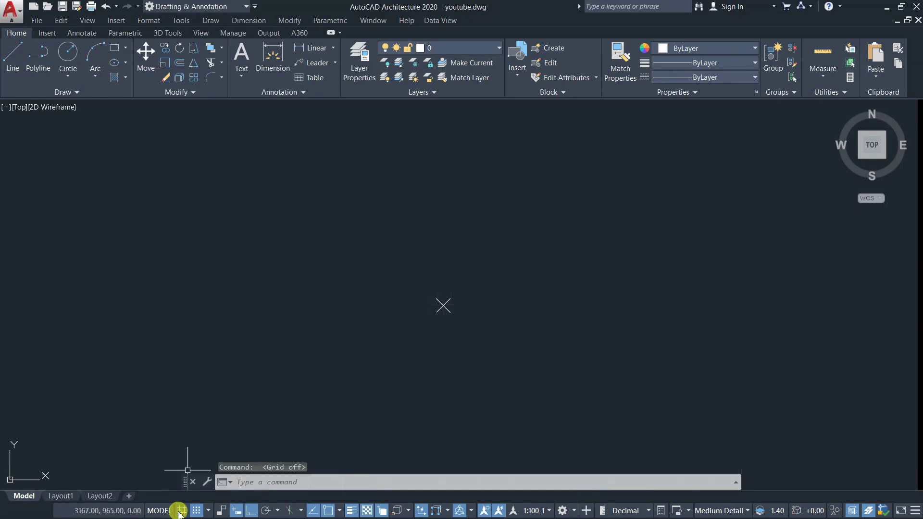
click(181, 511)
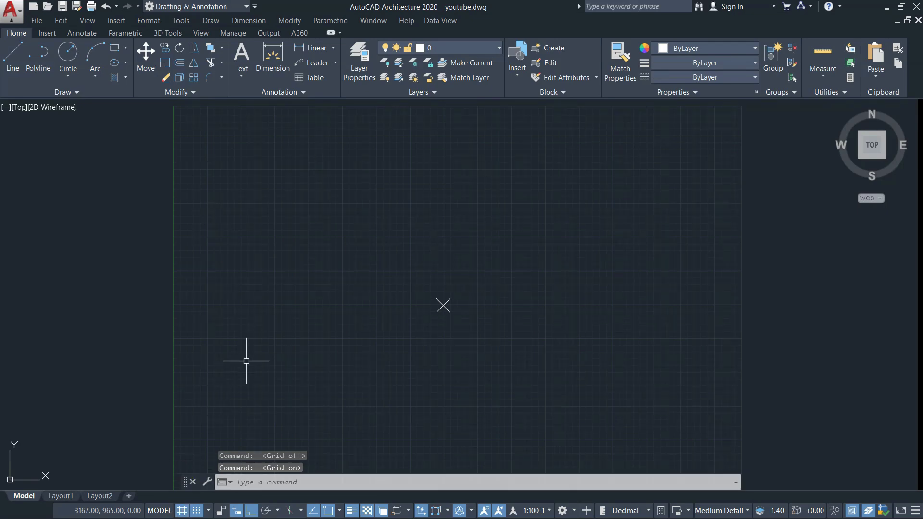
Use the GRID command to switch the grid off with its OFF option and restore it with ON.
text(grid)
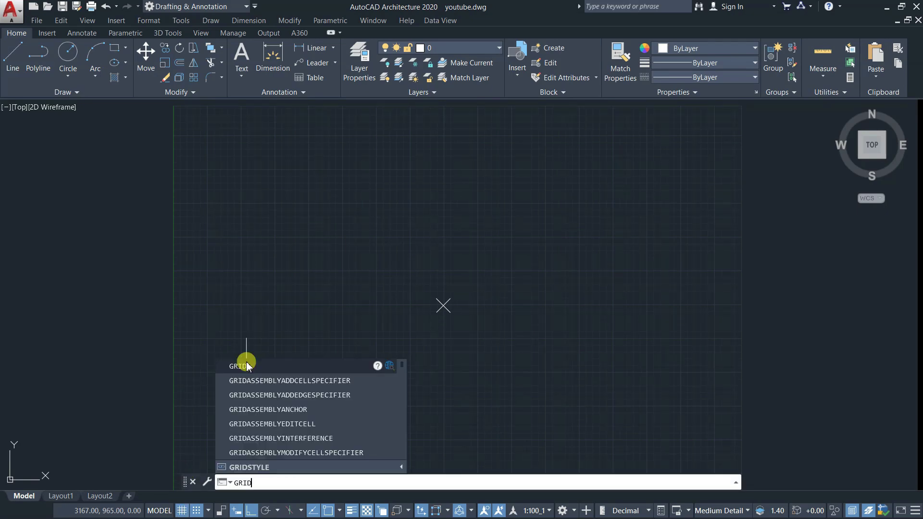
key(Return)
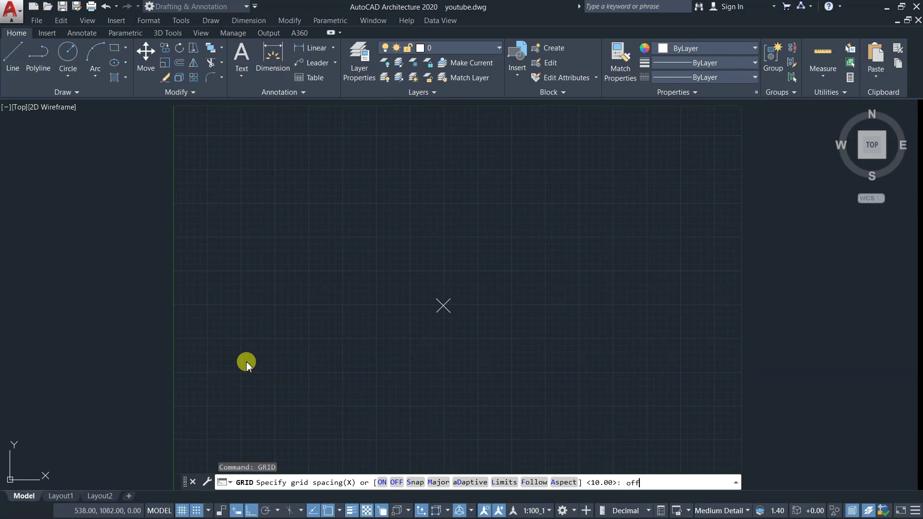
text(off)
key(Return)
text(grid)
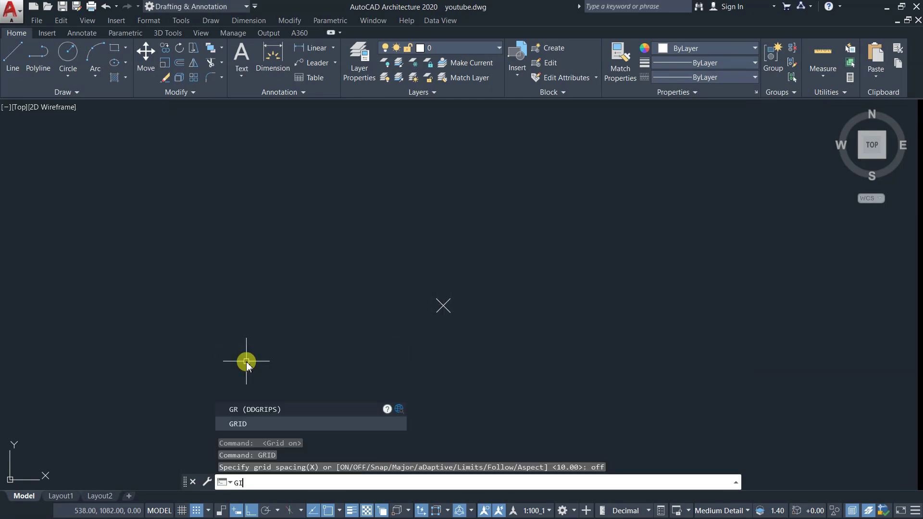
key(Return)
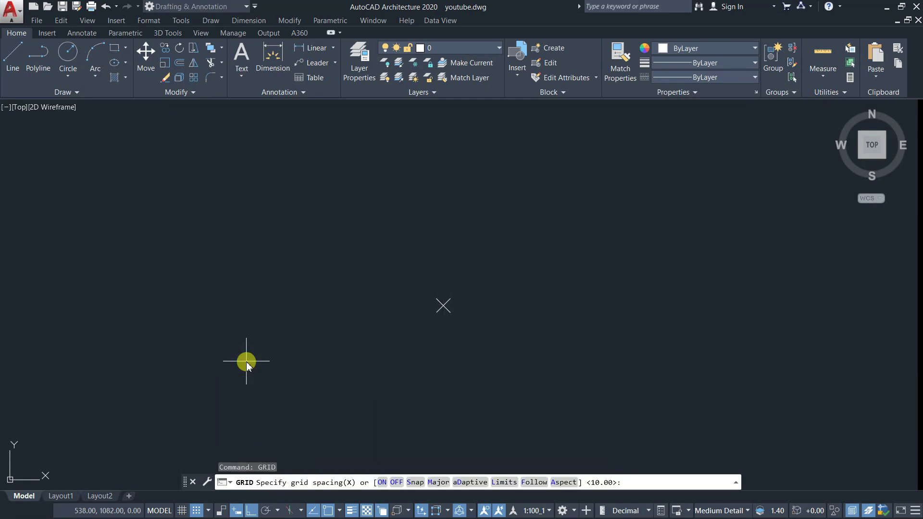
text(on)
key(Return)
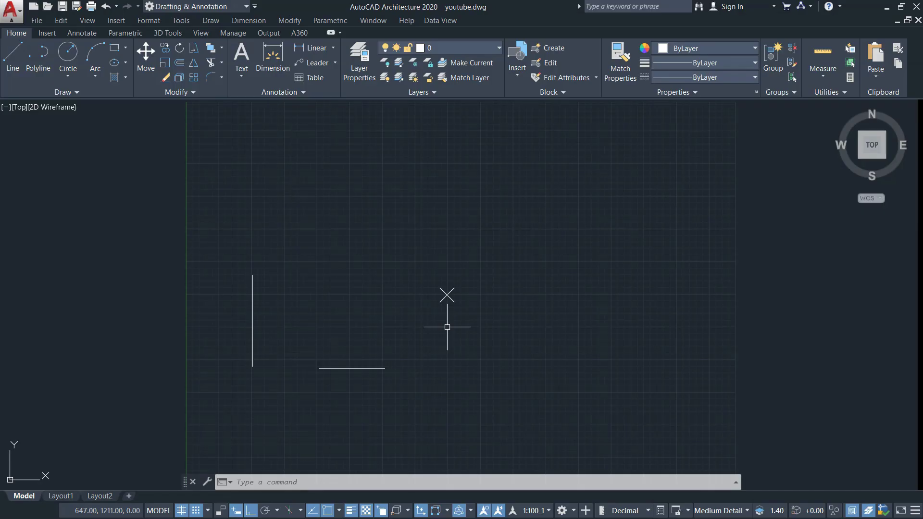
Draw a vertical line about 708 units long beside the existing vertical line, between it and the horizontal line.
text(l)
key(Return)
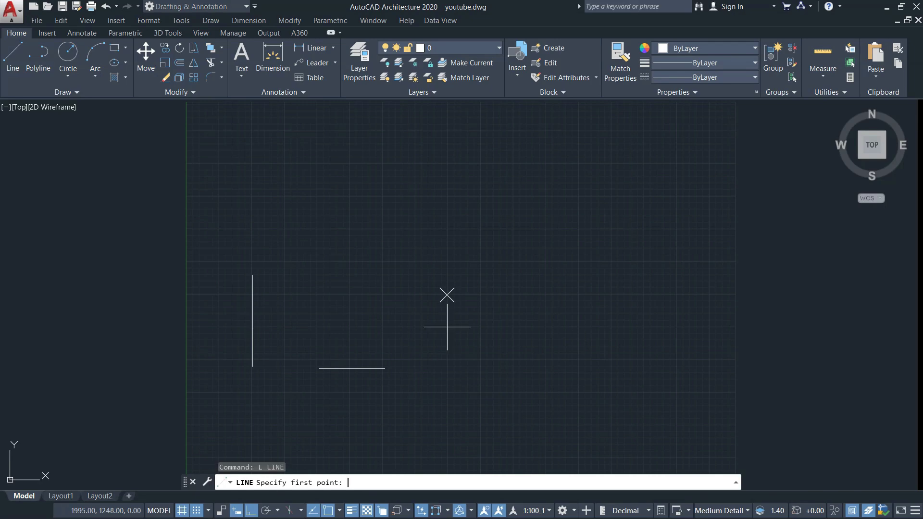
click(284, 277)
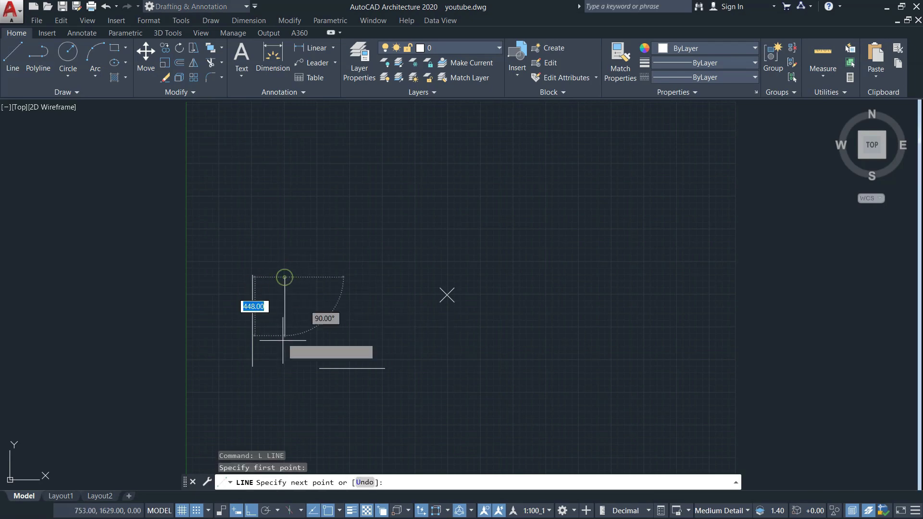
click(284, 370)
key(Escape)
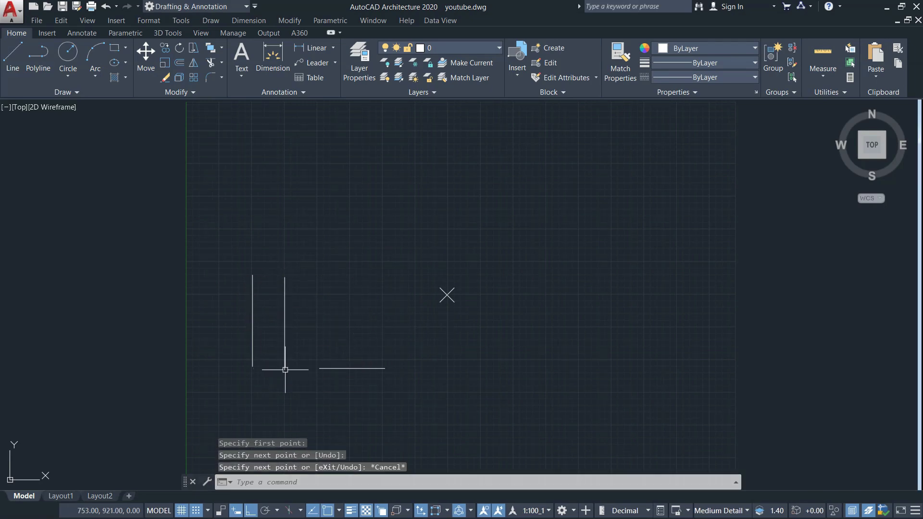
Draw a vertical line about 624 units long upward from the midpoint of the horizontal line.
key(Return)
click(352, 369)
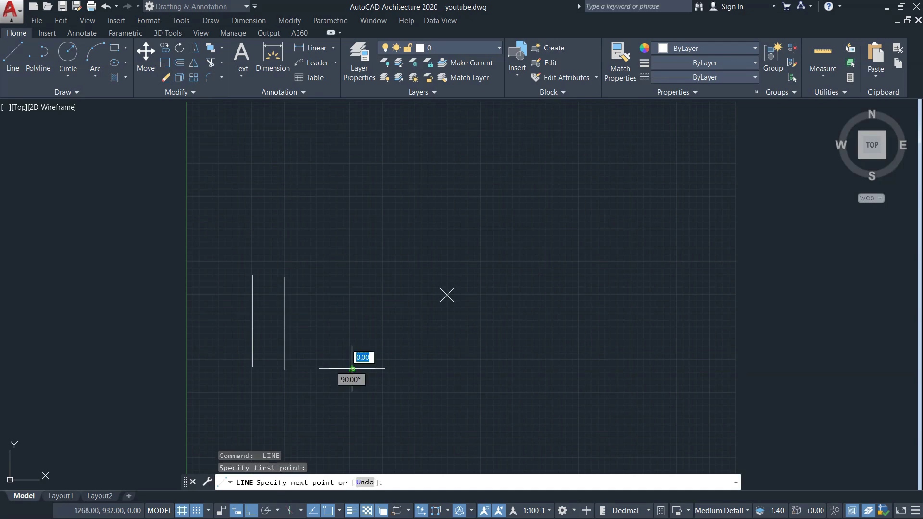
click(351, 288)
key(Escape)
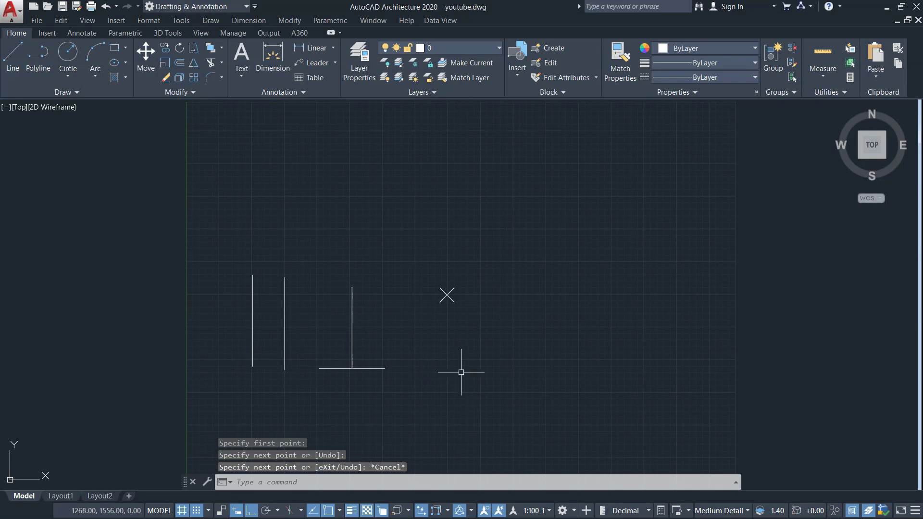
text(l)
key(Return)
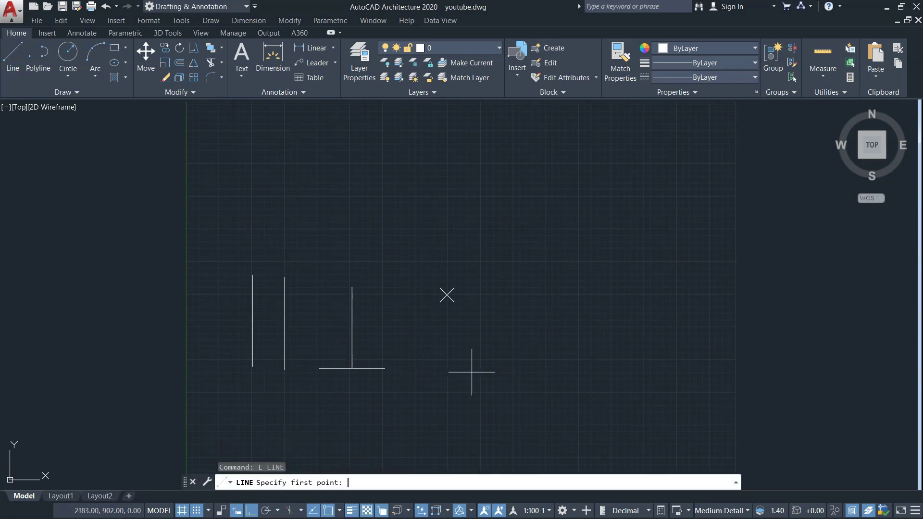
click(545, 358)
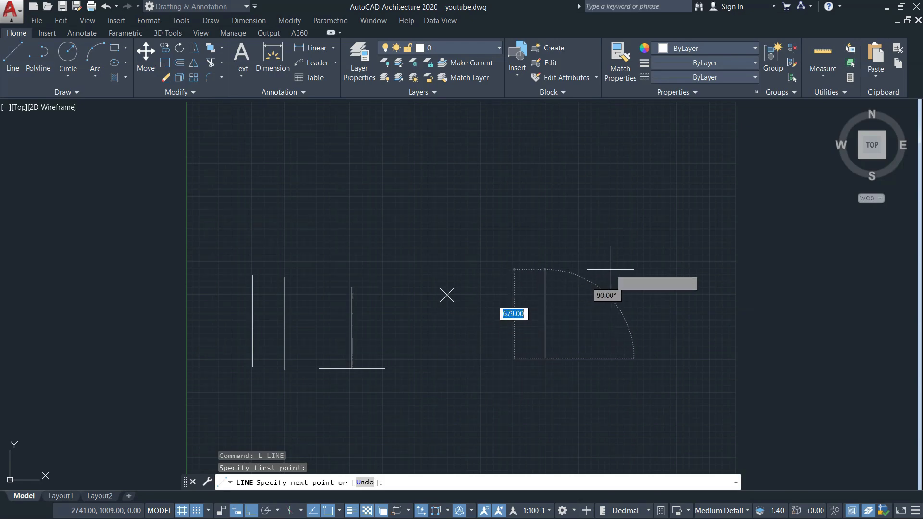
key(Escape)
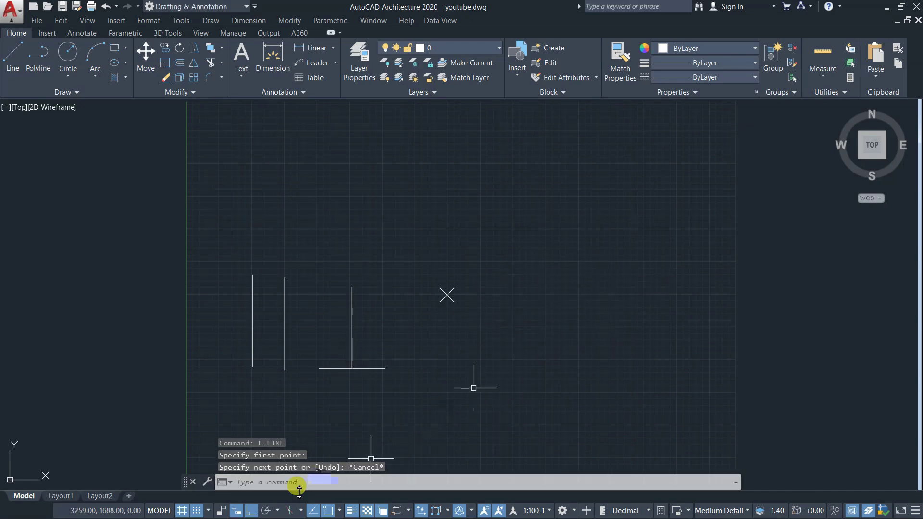
Toggle Ortho mode off and back on, and repeat this using the ORTHO command's OFF and ON options.
click(248, 513)
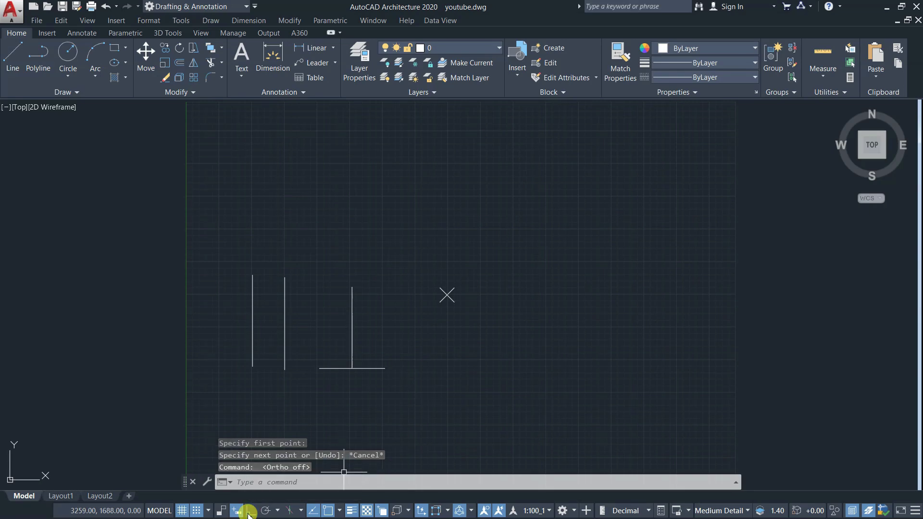
click(248, 513)
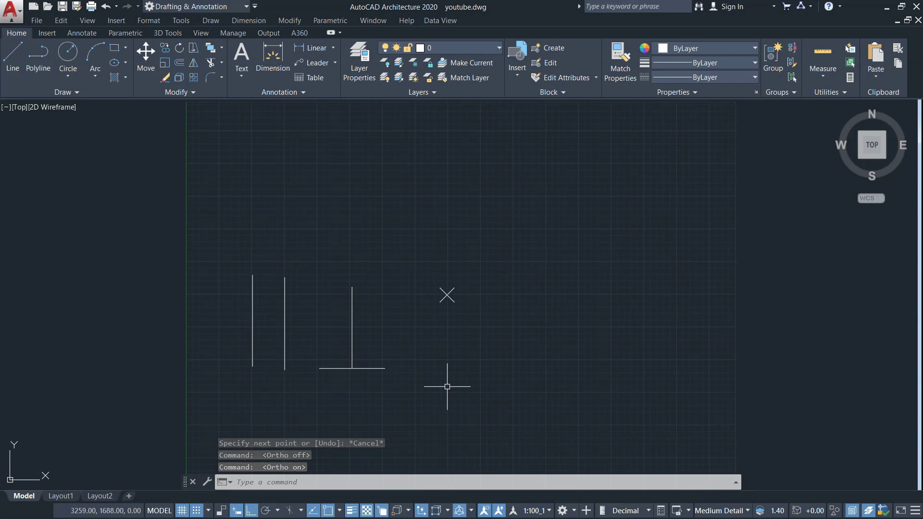
text(ortho)
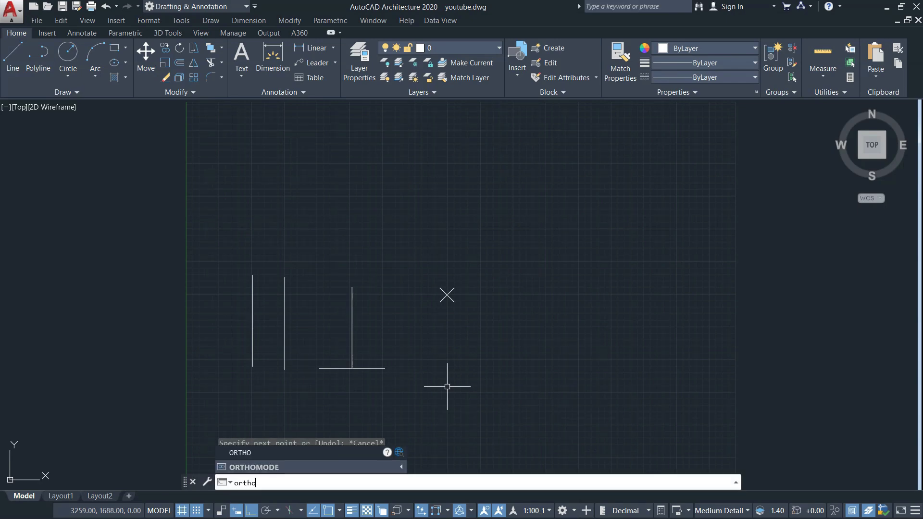
key(Return)
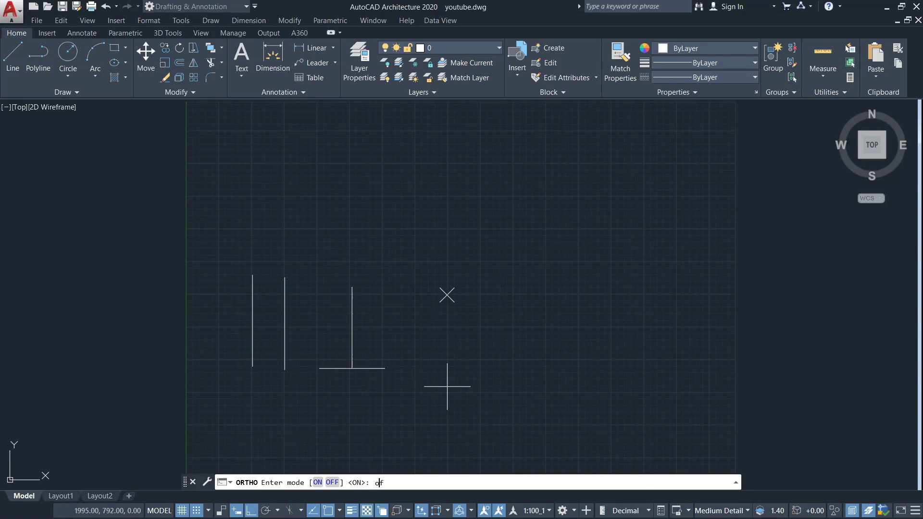
key(Return)
text(ort)
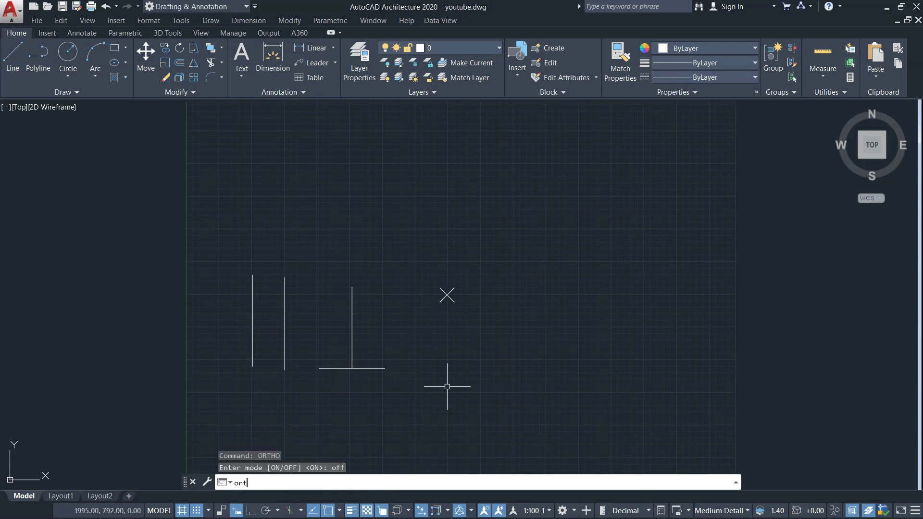
text(ho)
key(Return)
text(on)
key(Return)
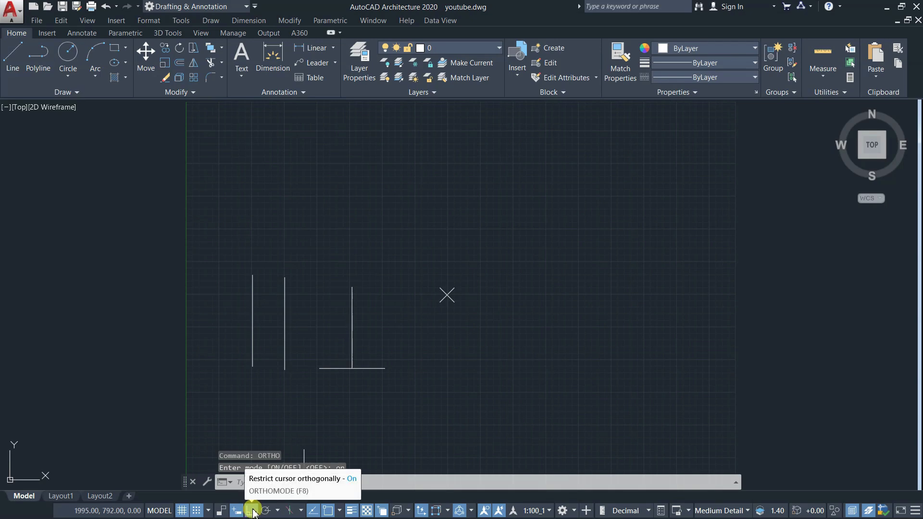
Draw three connected orthogonal line segments beyond the X-shaped point marker, forming a rectangle outline with one side left open.
text(l)
key(Return)
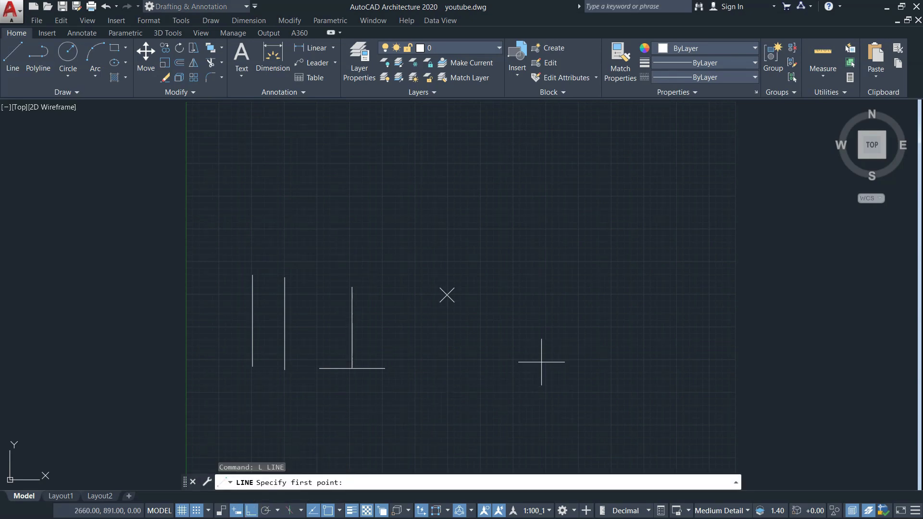
click(541, 362)
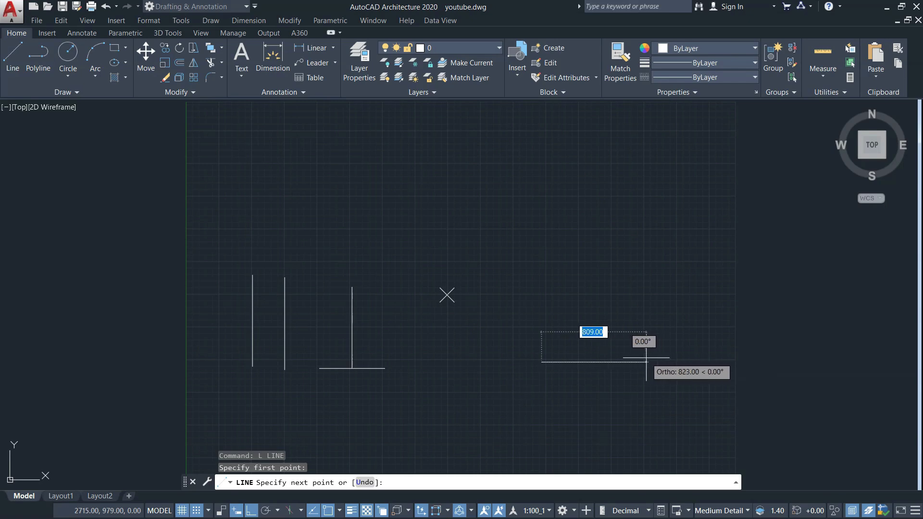
click(612, 362)
click(612, 290)
click(514, 304)
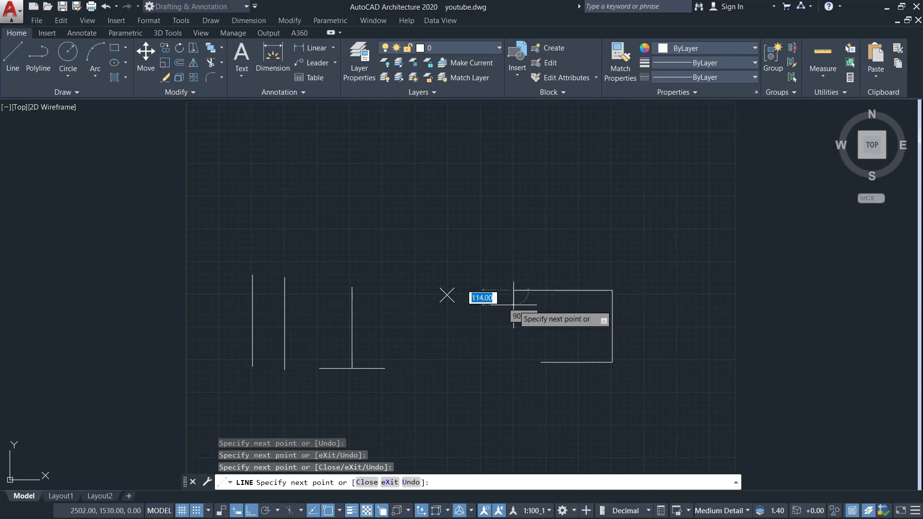
key(Escape)
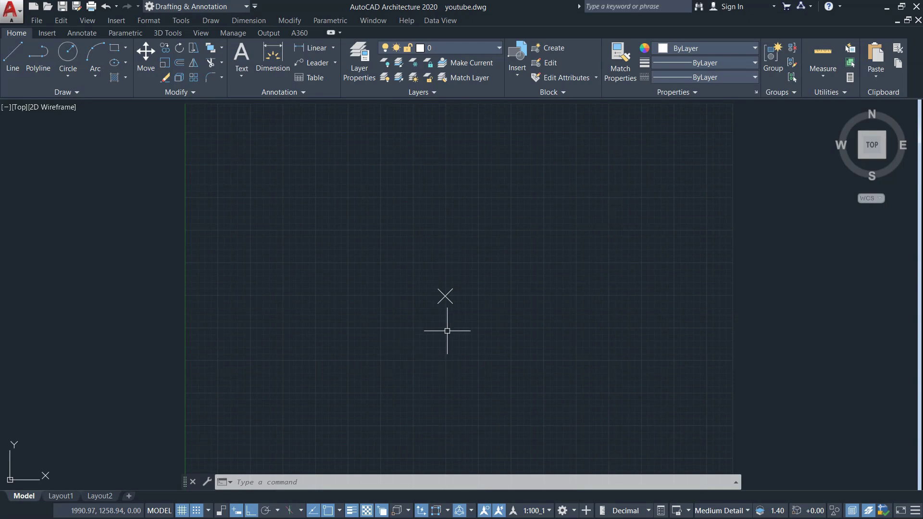
scroll(446, 330, up, 5)
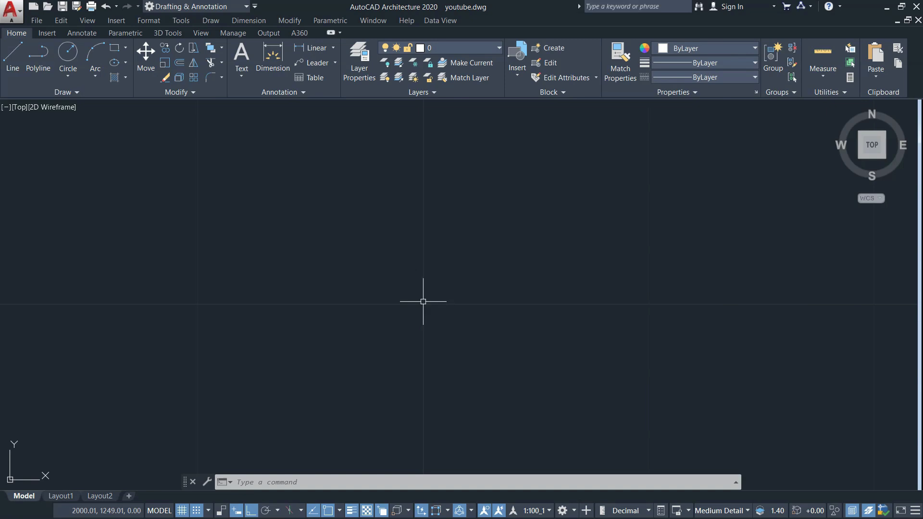
text(l)
key(Return)
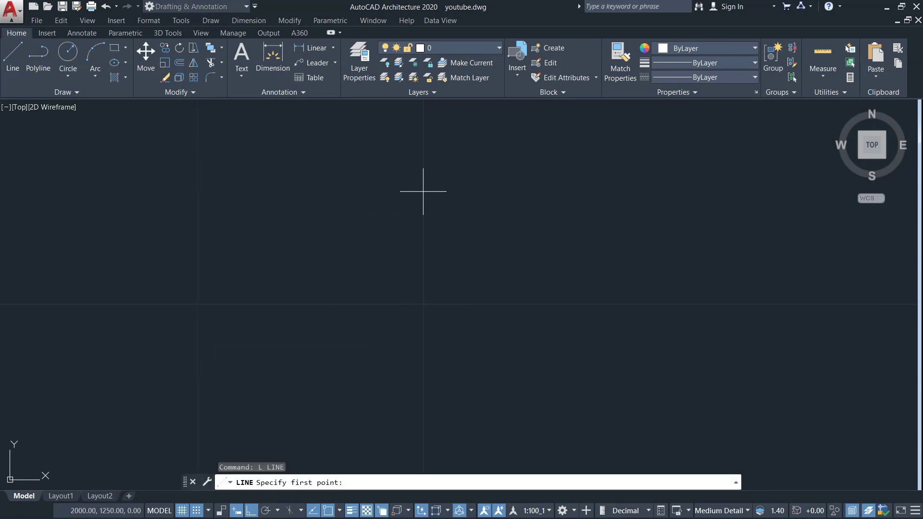
click(333, 213)
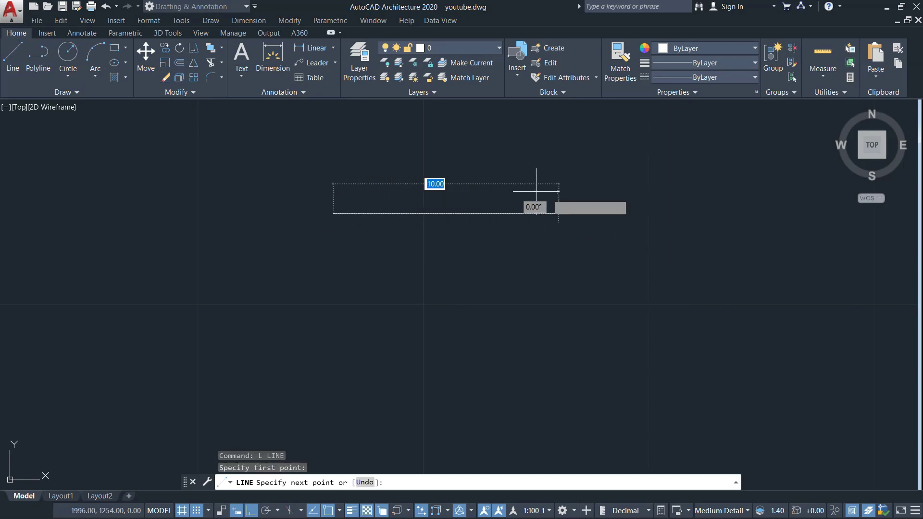
key(Escape)
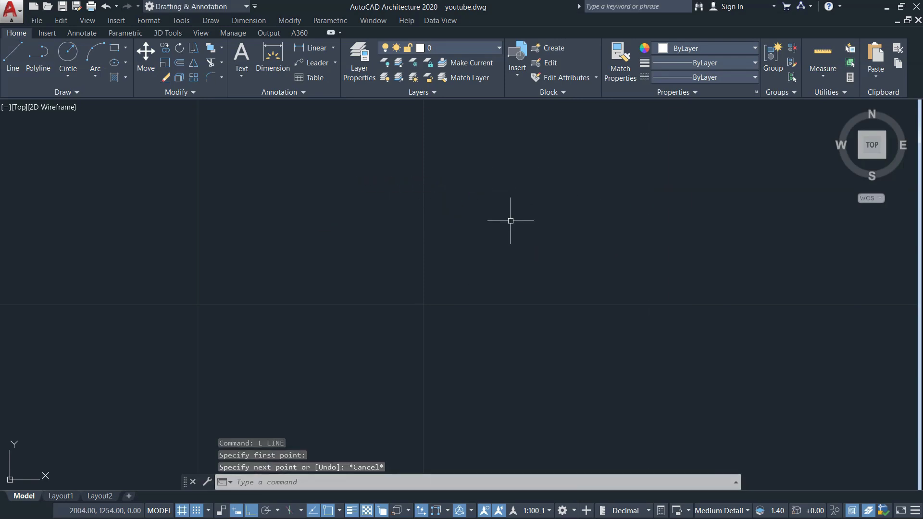
text(l)
key(Return)
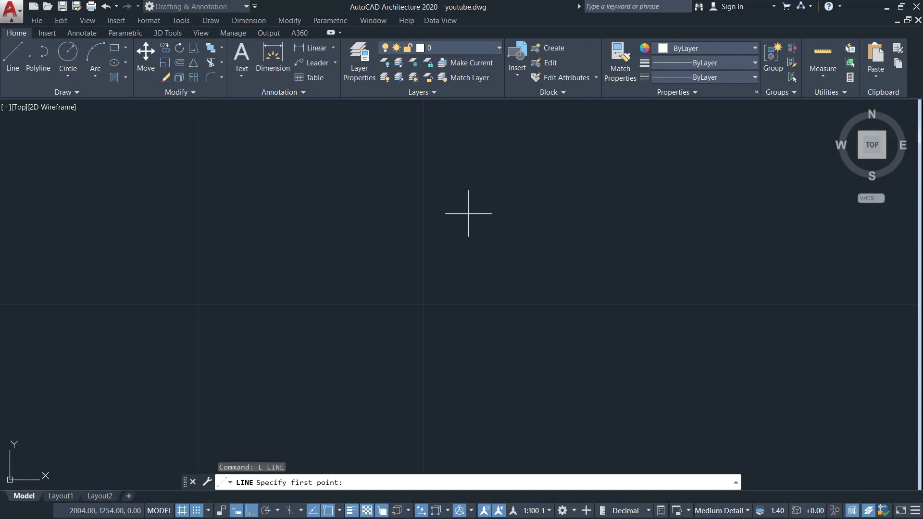
key(Escape)
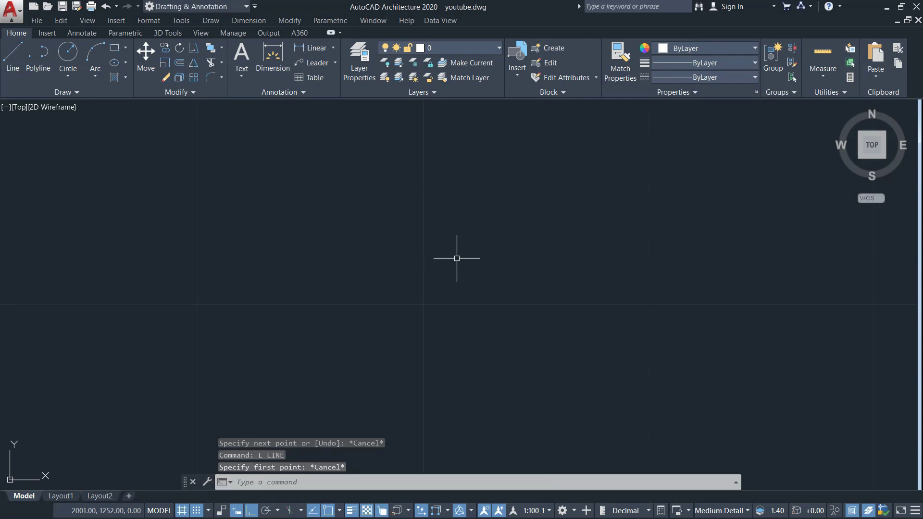
Toggle snapping to the drawing grid off and back on.
click(197, 511)
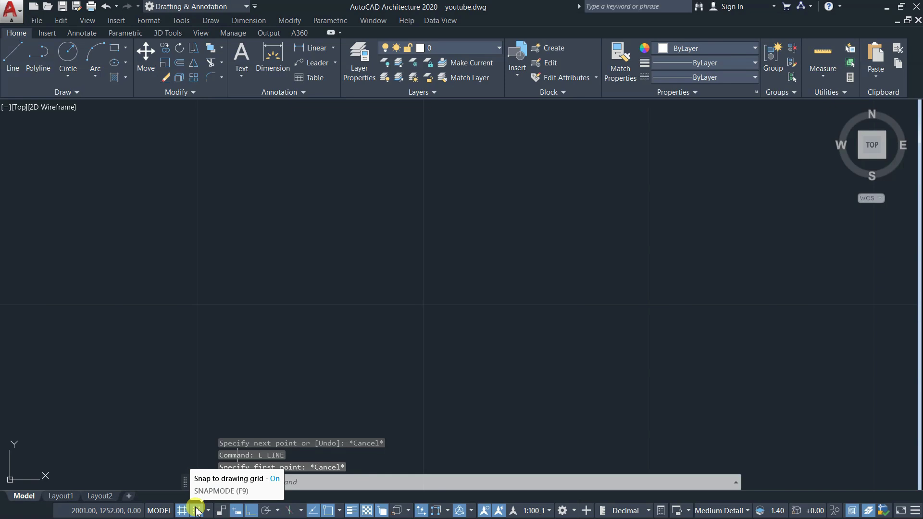
click(196, 511)
click(197, 510)
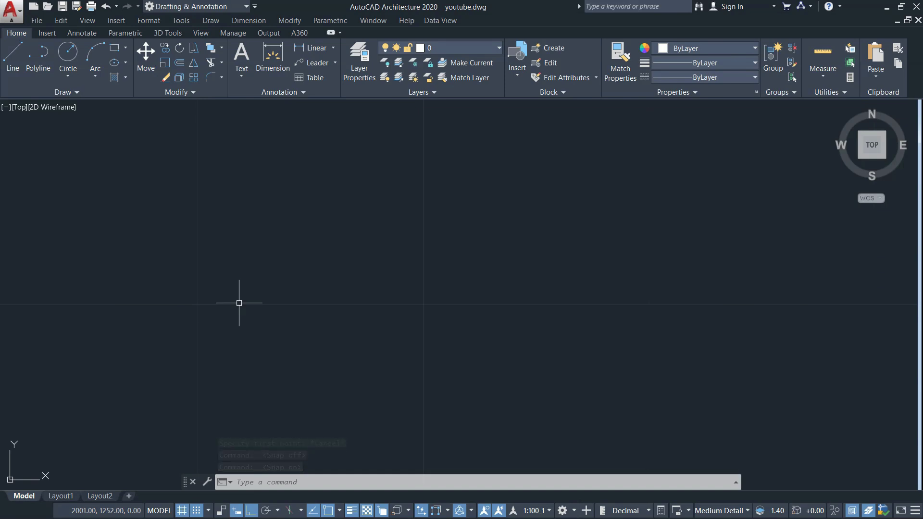
Use the SNAP command to switch grid snapping off with its OFF option and restore it with ON.
text(snap)
key(Return)
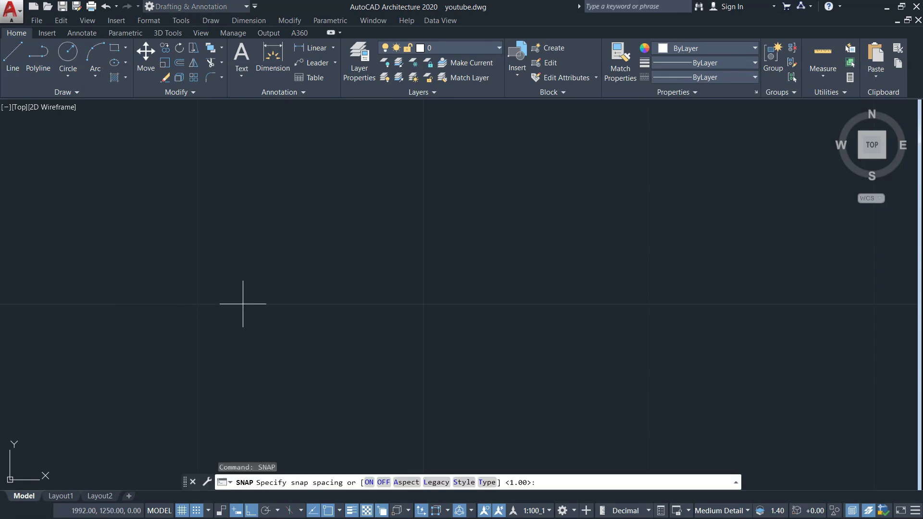
text(off)
key(Return)
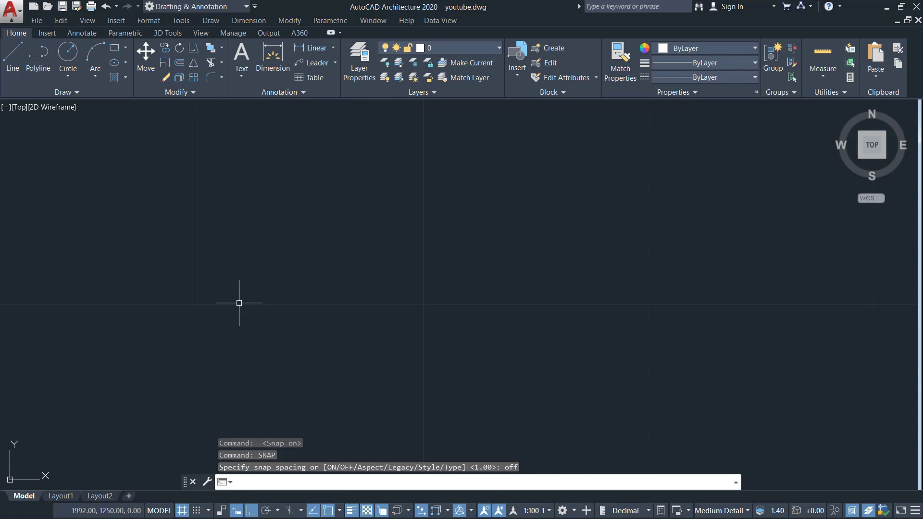
text(snap)
key(Return)
text(on)
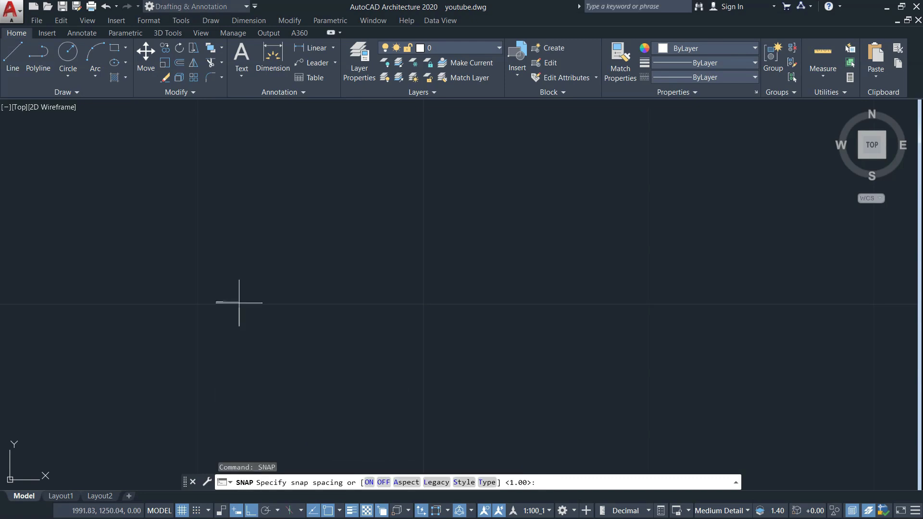
key(Return)
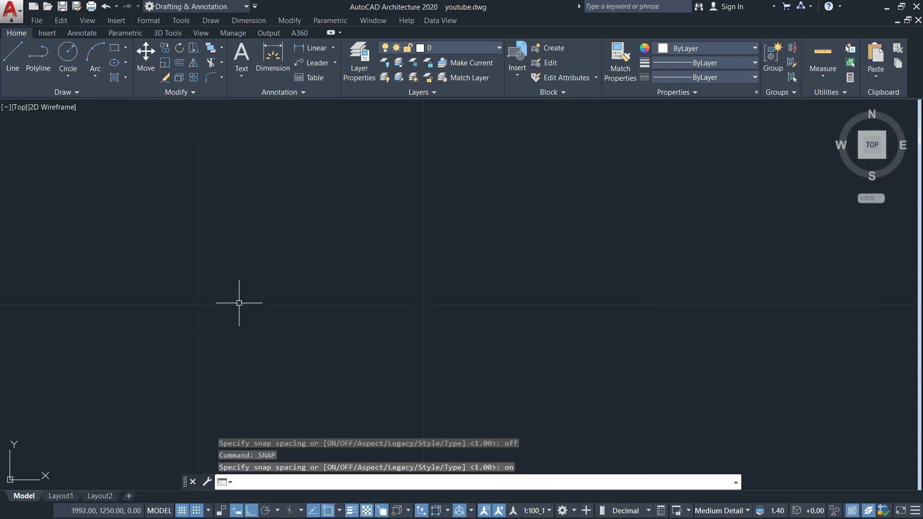
key(Escape)
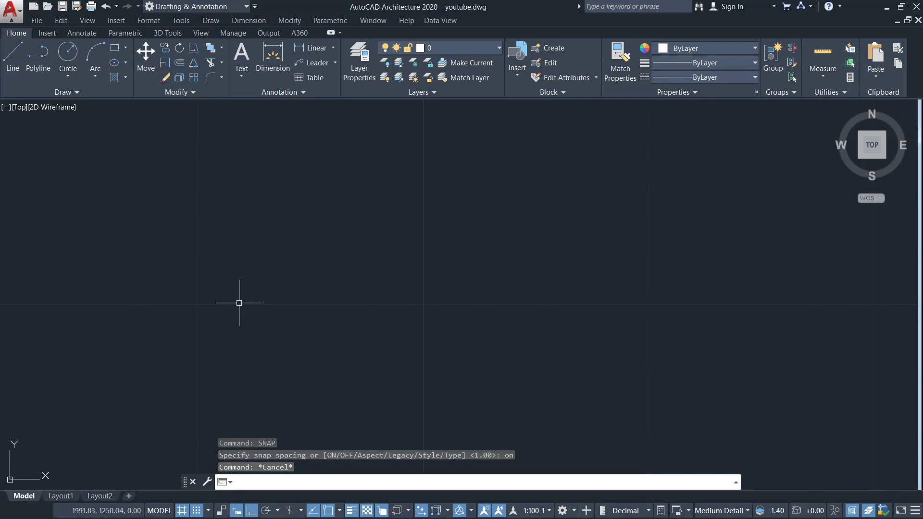